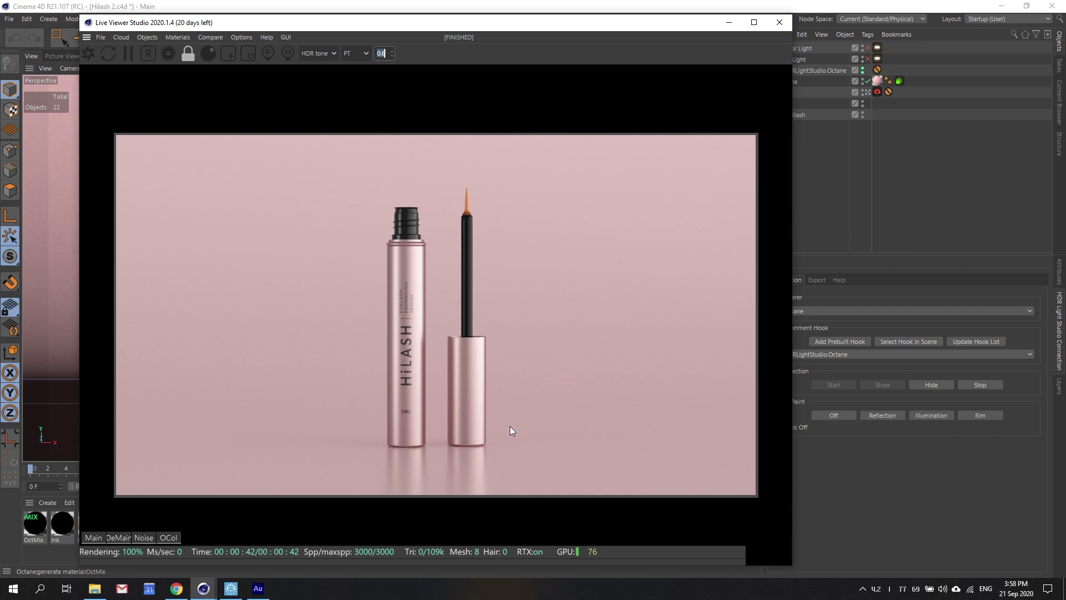
# Toggle the Floor Light and BG Light on and off to compare their effect in the live render
pyautogui.moveTo(627, 26); pyautogui.dragTo(560, 19)
pyautogui.click(867, 48)
pyautogui.click(867, 60)
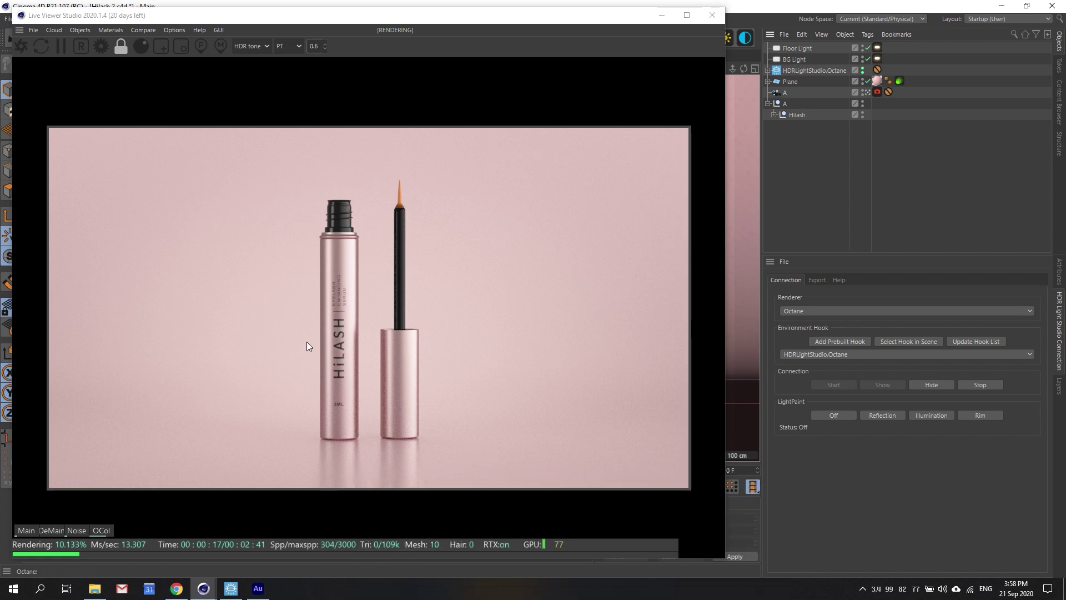
pyautogui.click(868, 48)
pyautogui.click(868, 59)
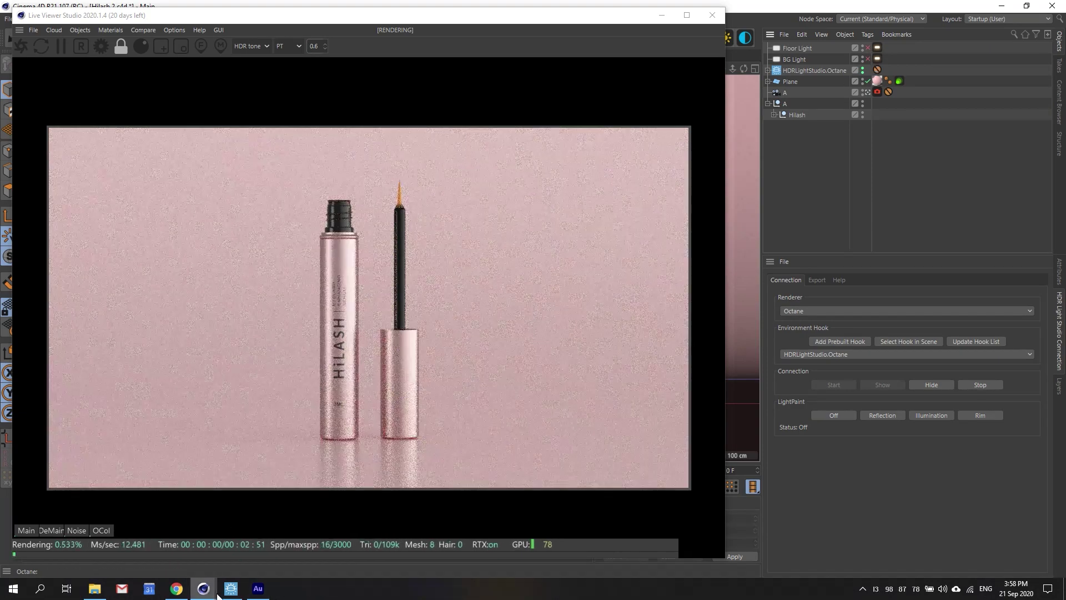
# Switch to HDR Light Studio and turn off the Round Light, Flat Background and Gradient Light
pyautogui.click(231, 589)
pyautogui.moveTo(517, 69); pyautogui.dragTo(783, 51)
pyautogui.click(648, 97)
pyautogui.click(648, 111)
pyautogui.click(646, 122)
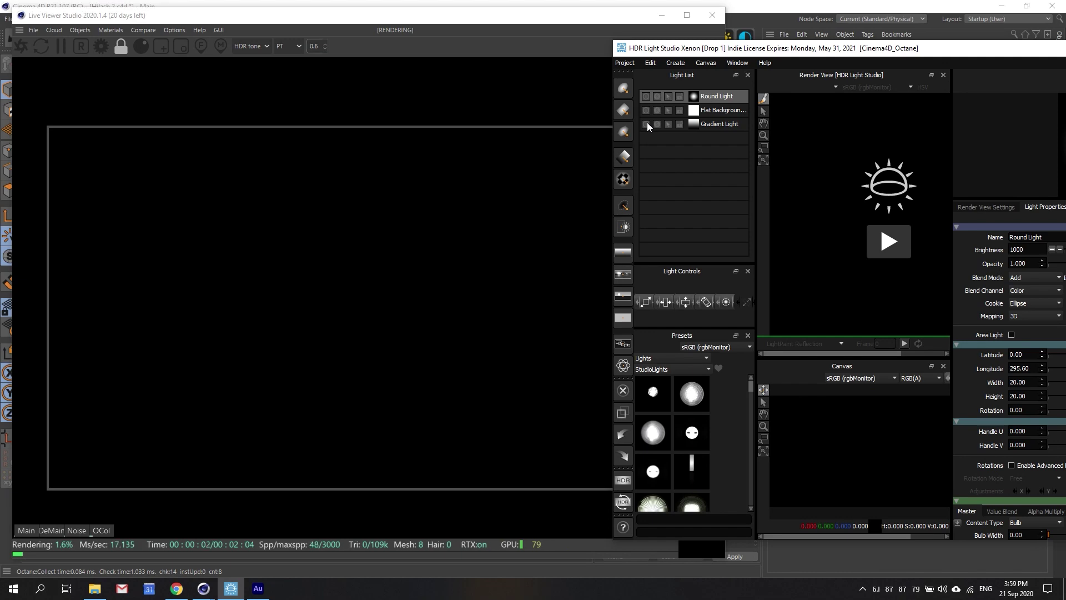
# Turn on the Gradient Light and Round Light, keeping the light list window clear of the render while checking the result
pyautogui.click(647, 124)
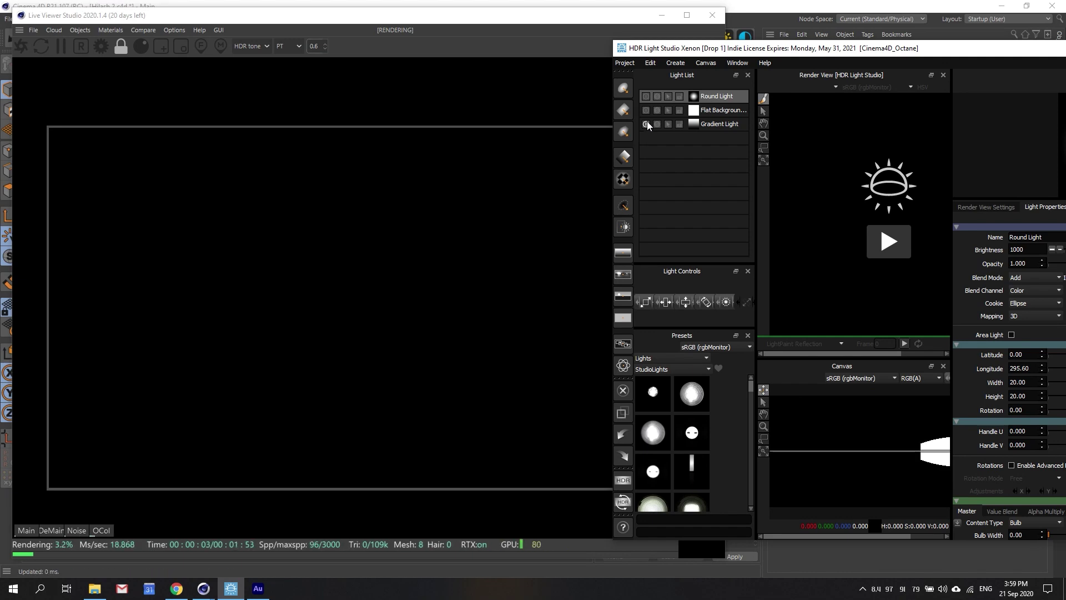
pyautogui.click(647, 96)
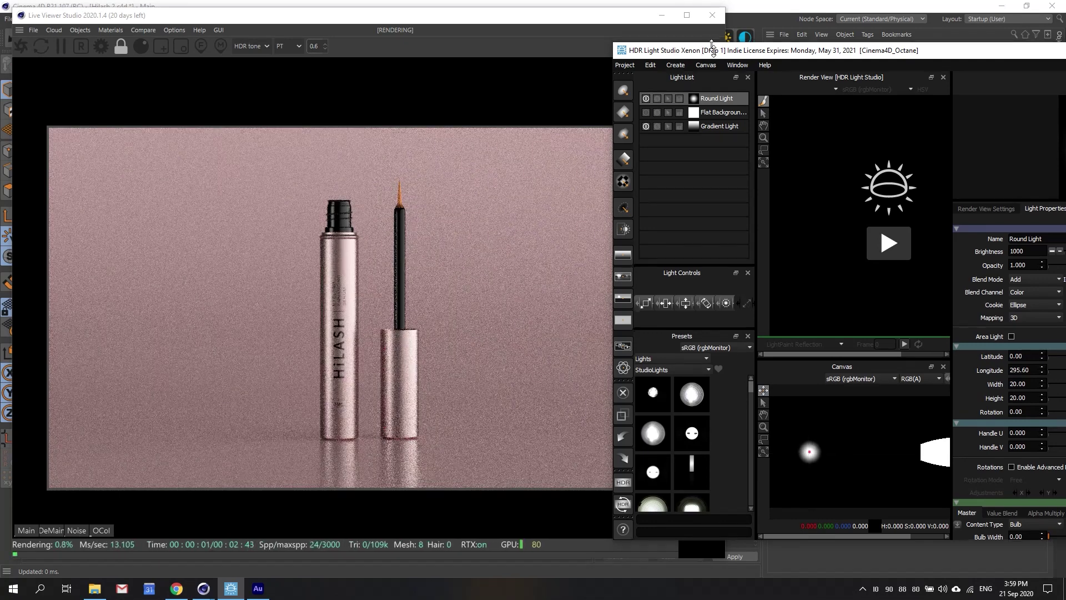
pyautogui.moveTo(829, 52); pyautogui.dragTo(992, 87)
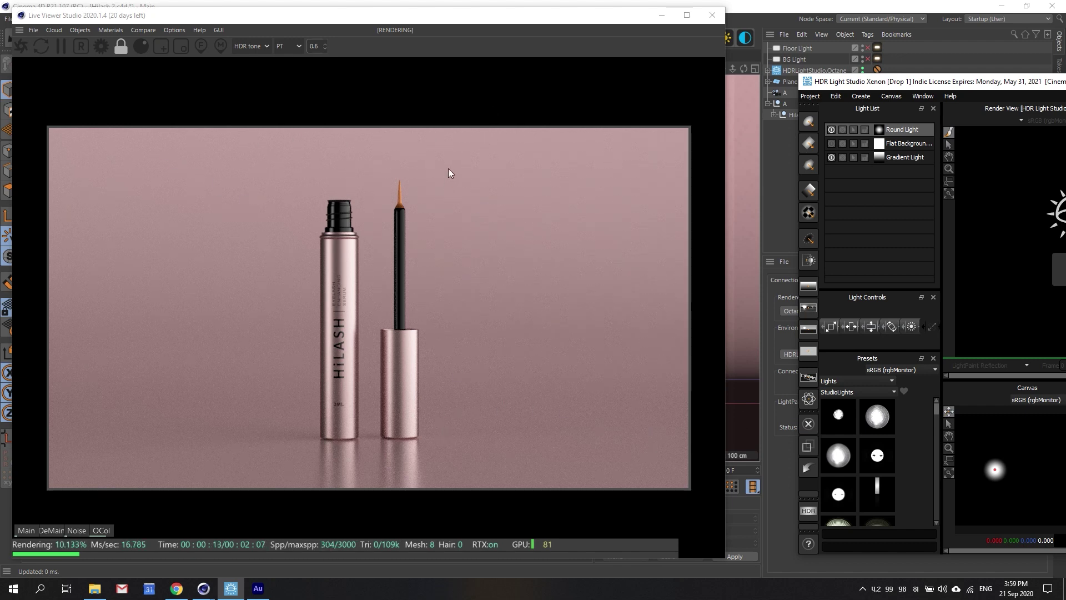
pyautogui.moveTo(874, 80); pyautogui.dragTo(598, 80)
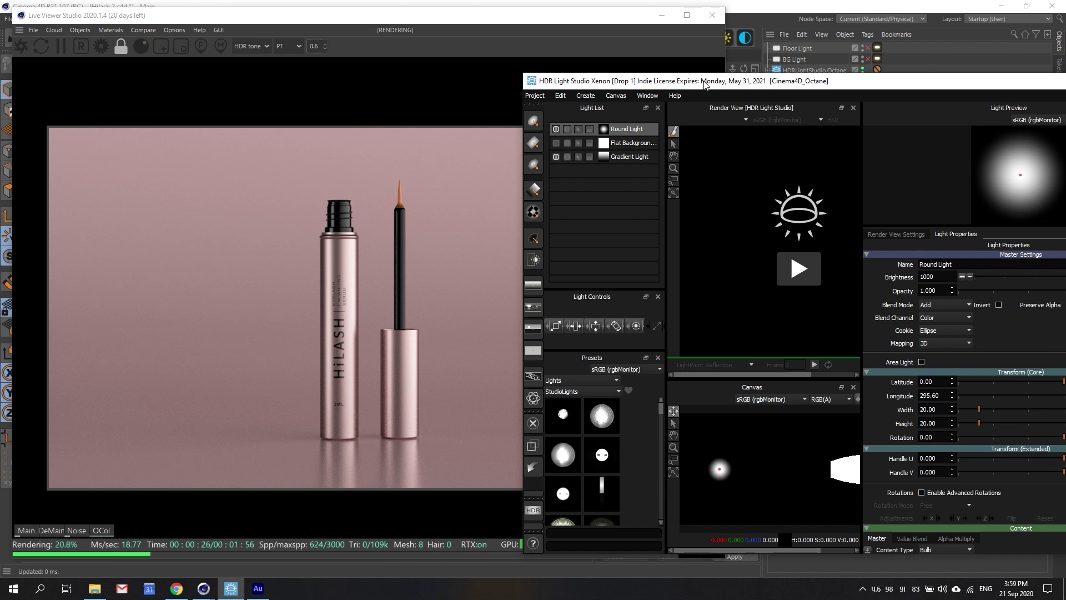
# Turn on the Flat Background light, check the render, and minimise HDR Light Studio
pyautogui.click(626, 143)
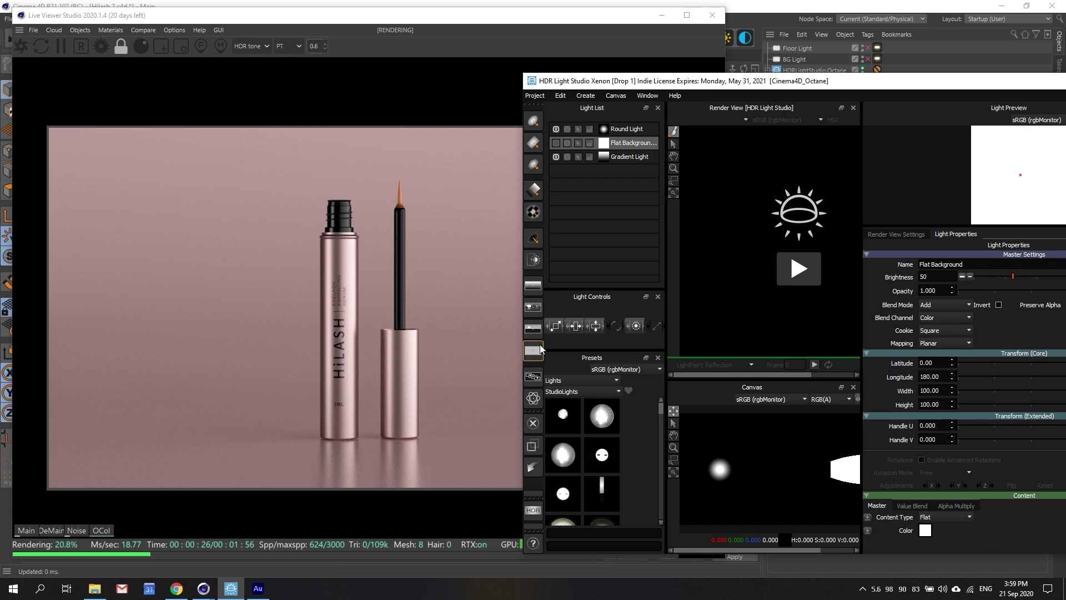
pyautogui.click(556, 143)
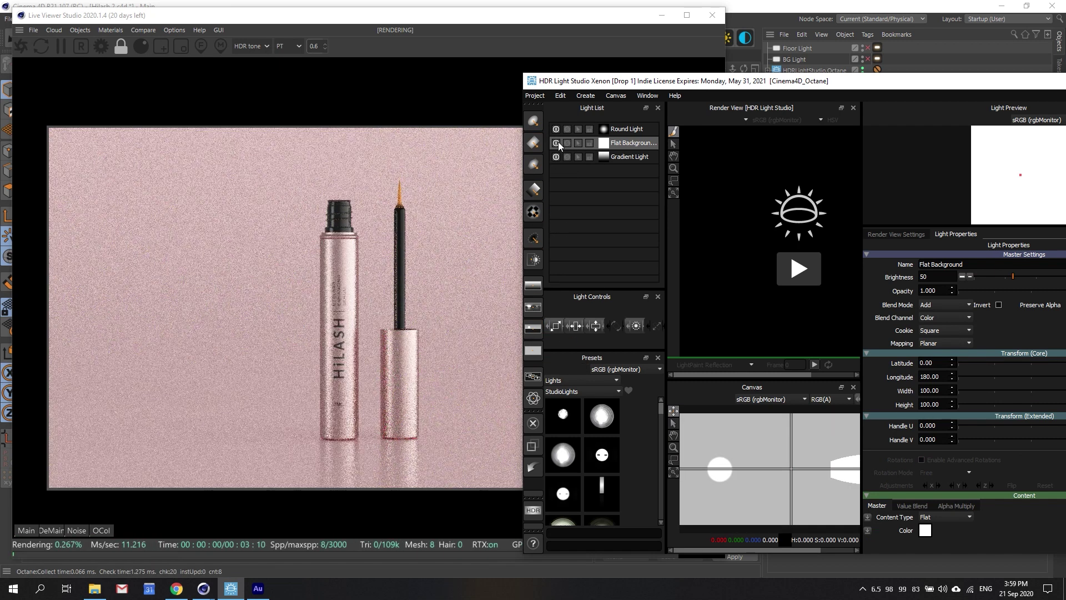
pyautogui.moveTo(675, 85); pyautogui.dragTo(771, 81)
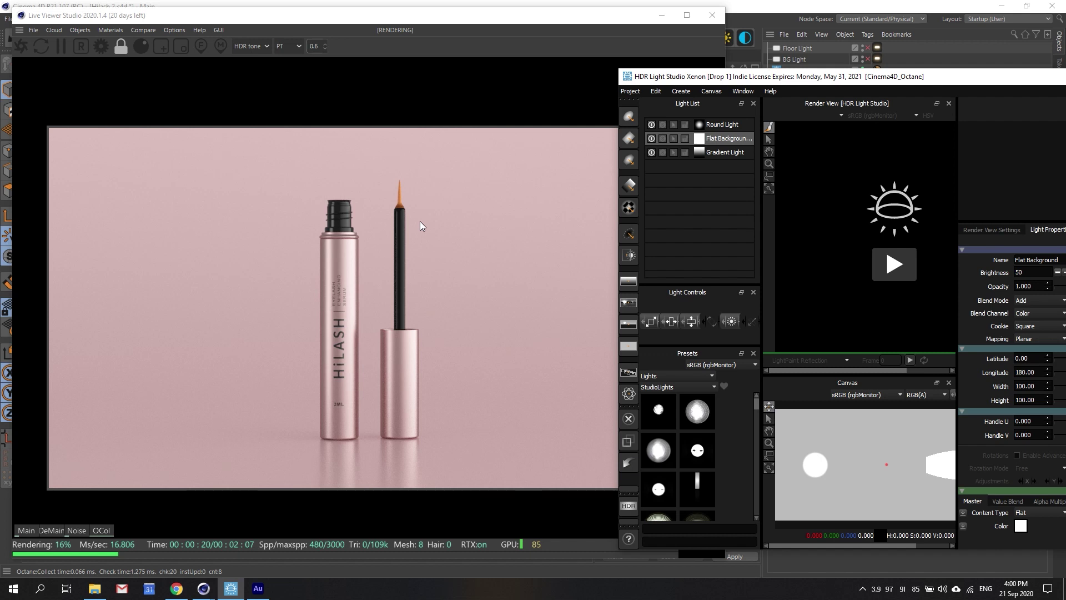
pyautogui.moveTo(821, 81); pyautogui.dragTo(639, 241)
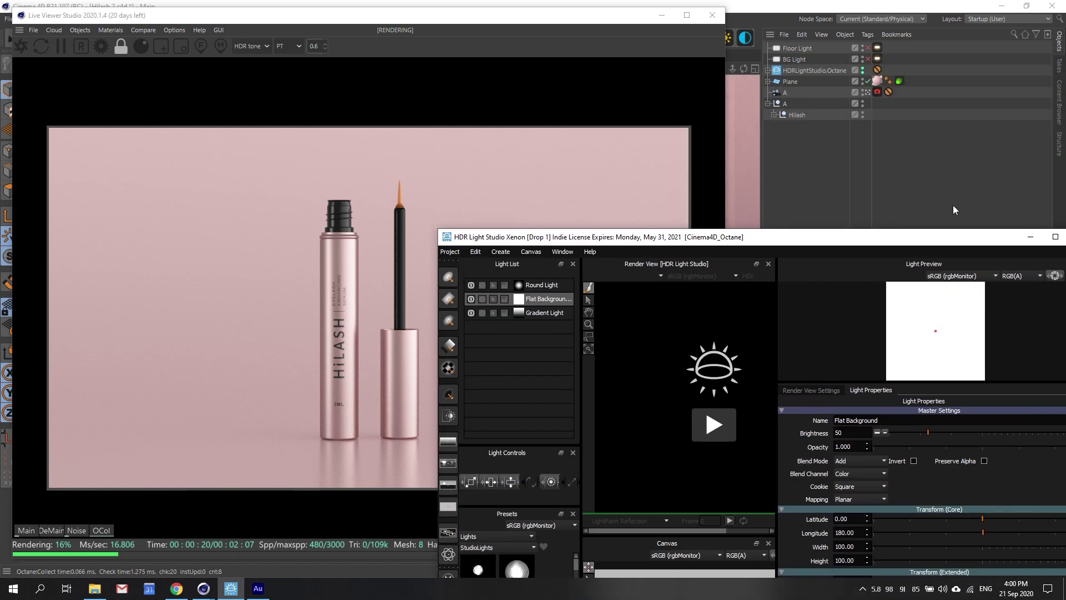
pyautogui.click(1030, 236)
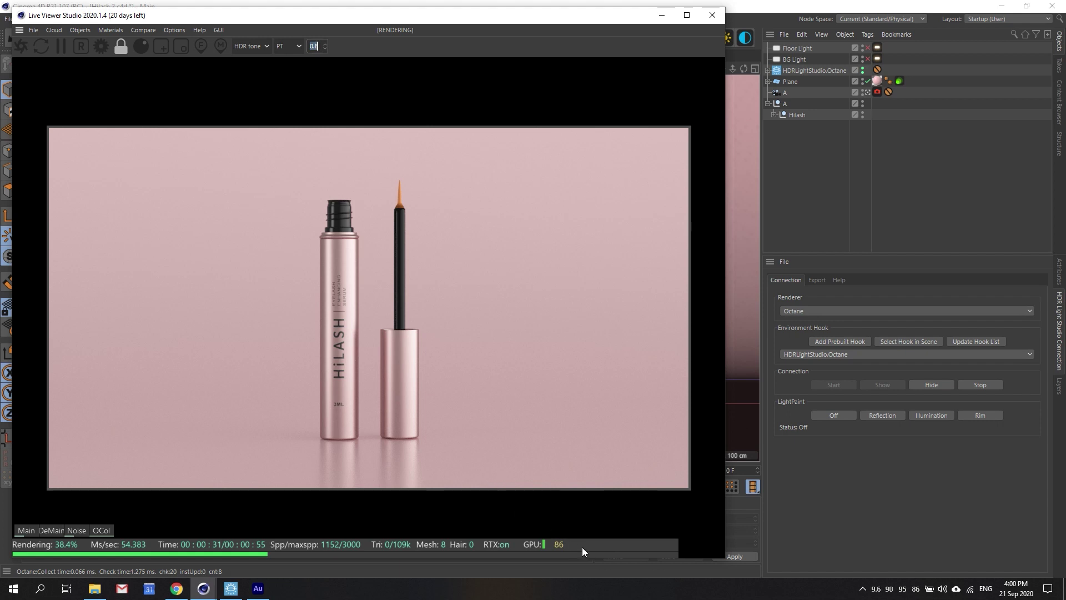
# Enable the Floor Light and the BG Light in the Cinema 4D scene
pyautogui.click(868, 48)
pyautogui.click(868, 59)
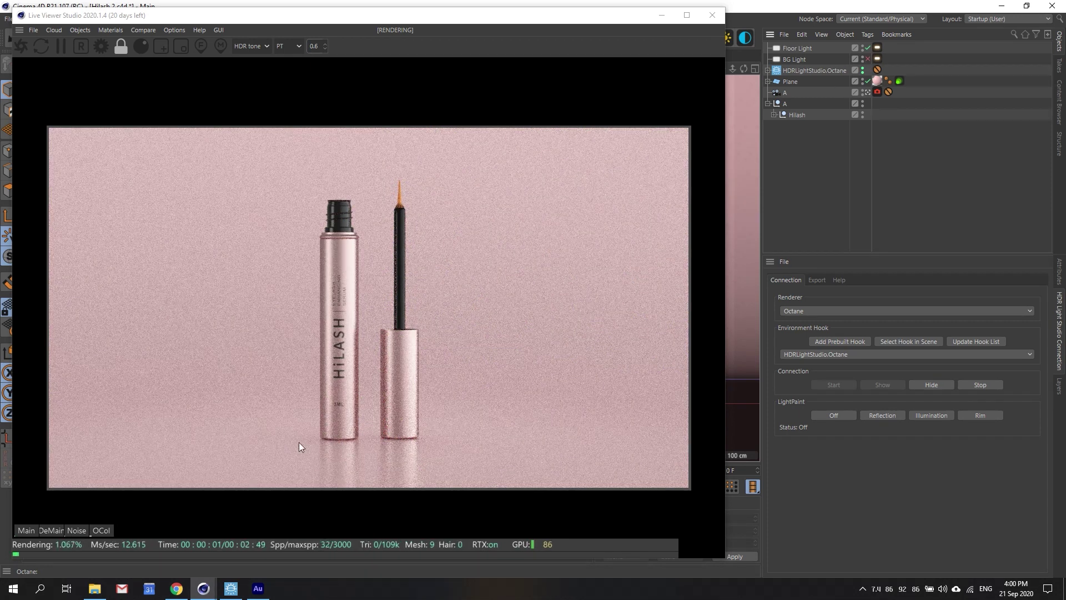
pyautogui.click(868, 59)
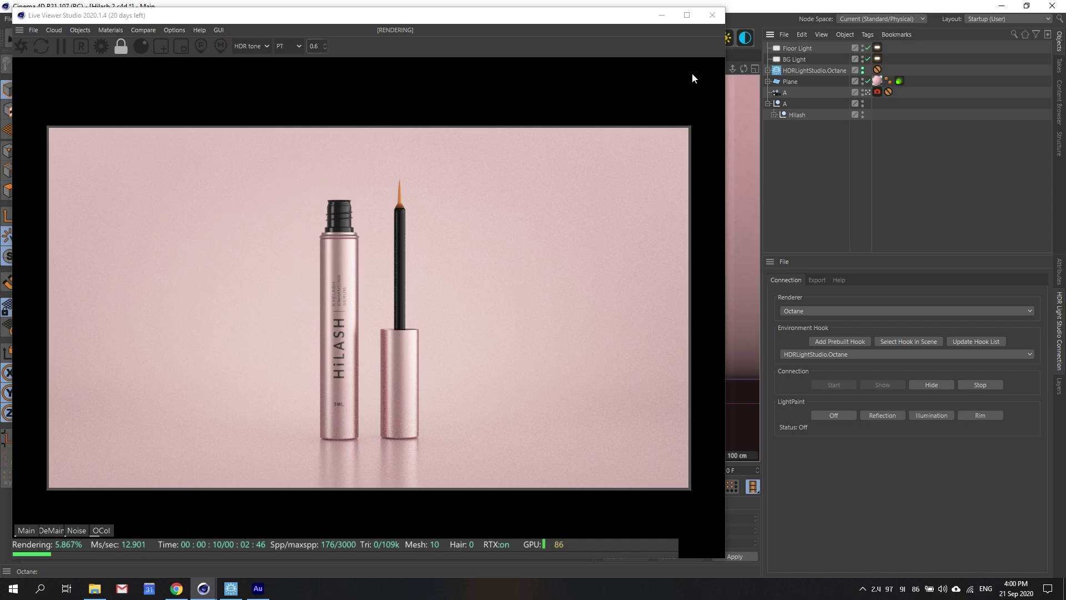
# Leave camera A to examine where the Floor Light and BG Light sit around the curved backdrop, and return to the camera view
pyautogui.click(868, 93)
pyautogui.moveTo(555, 21); pyautogui.dragTo(895, 150)
pyautogui.moveTo(732, 69); pyautogui.dragTo(914, 196)
pyautogui.scroll(2, 445, 315)
pyautogui.moveTo(744, 68); pyautogui.dragTo(688, 68)
pyautogui.click(796, 49)
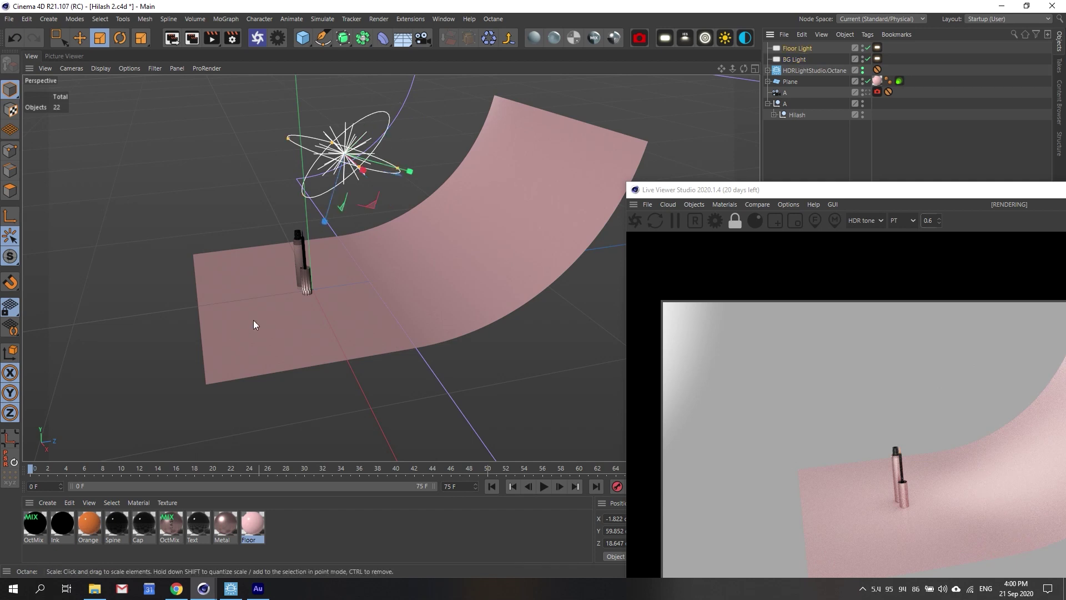
pyautogui.click(801, 60)
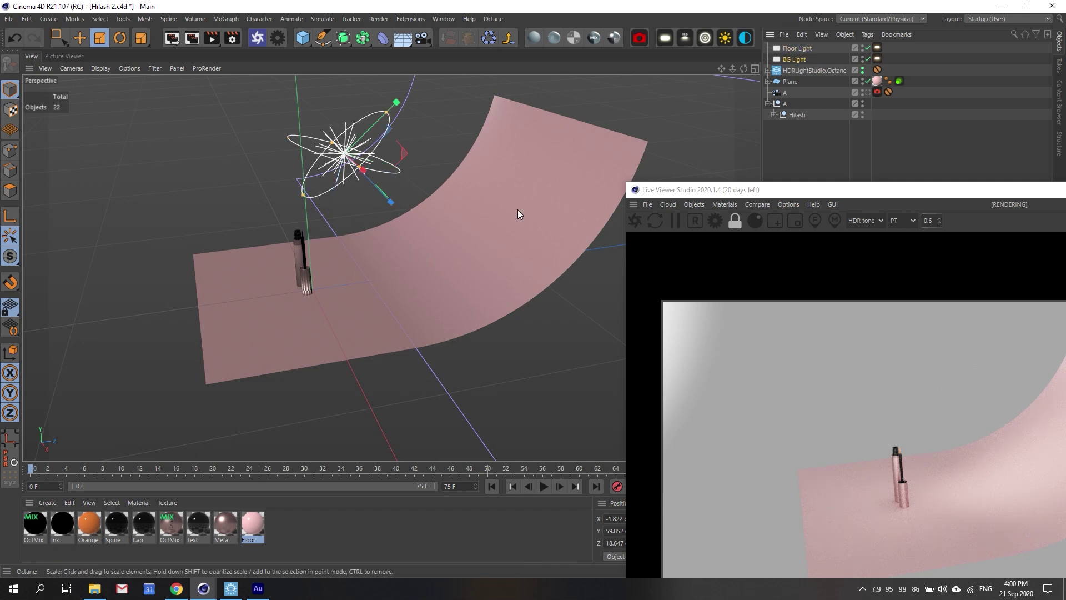
pyautogui.moveTo(744, 69); pyautogui.dragTo(427, 141)
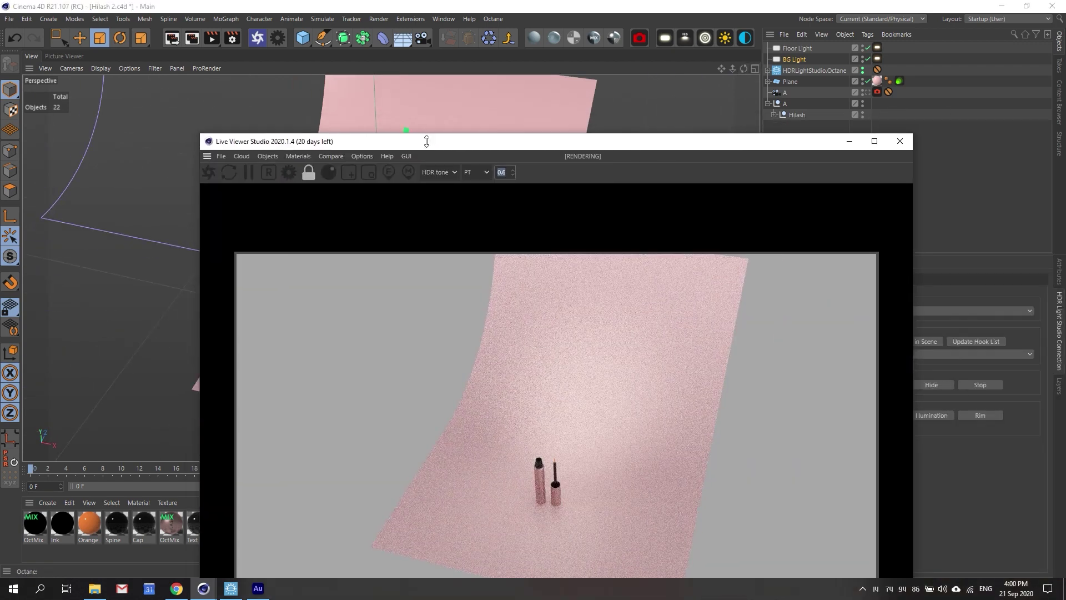
pyautogui.moveTo(730, 143); pyautogui.dragTo(570, 22)
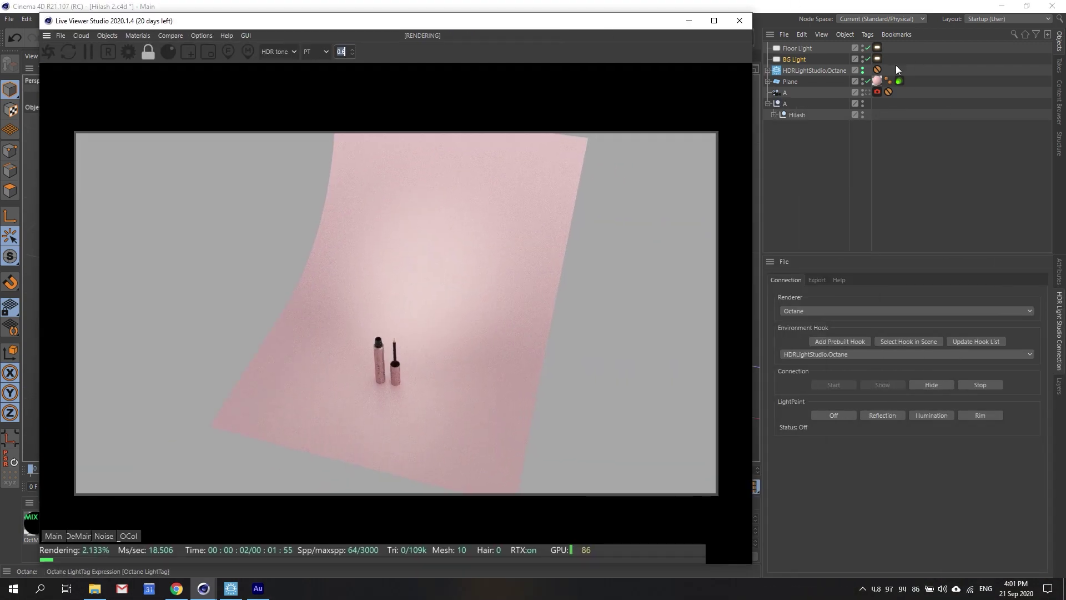
pyautogui.click(867, 92)
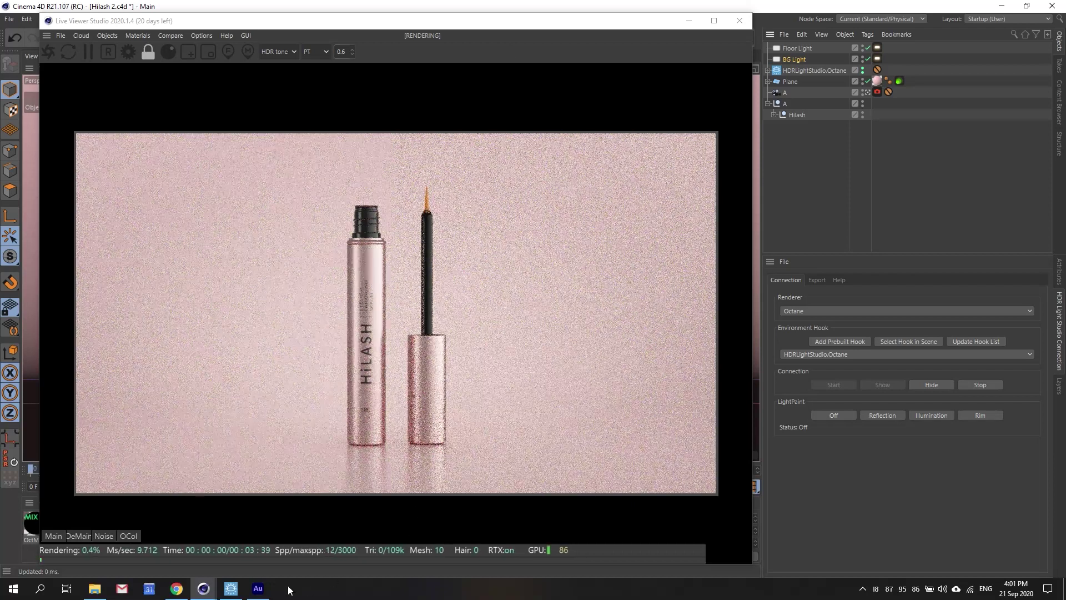
# Turn off the Flat Background in HDR Light Studio and disable the Floor Light and BG Light in Cinema 4D
pyautogui.click(231, 588)
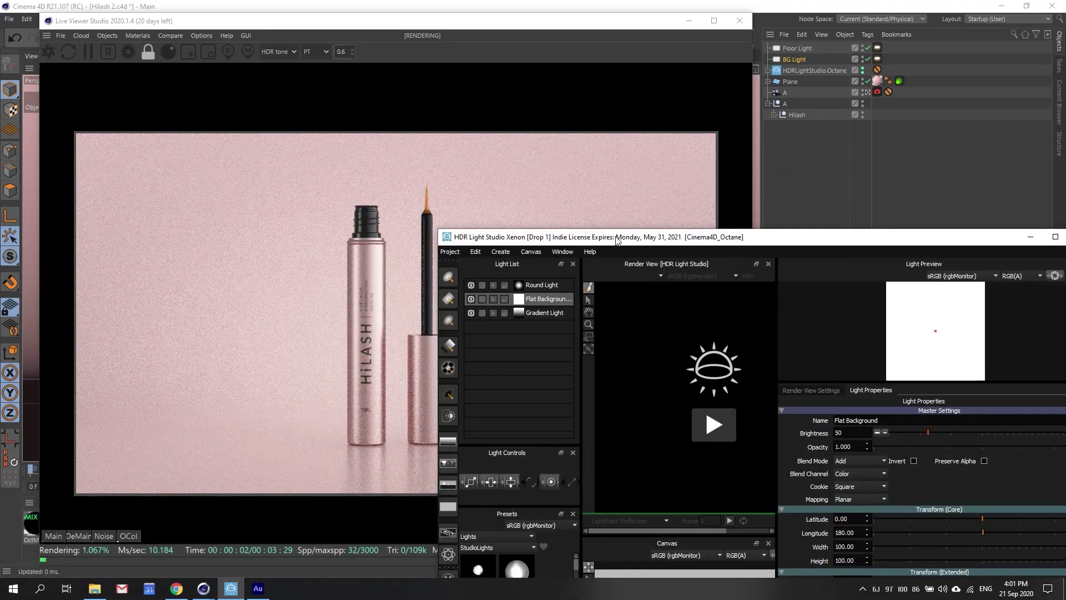
pyautogui.moveTo(617, 237); pyautogui.dragTo(760, 184)
pyautogui.click(614, 245)
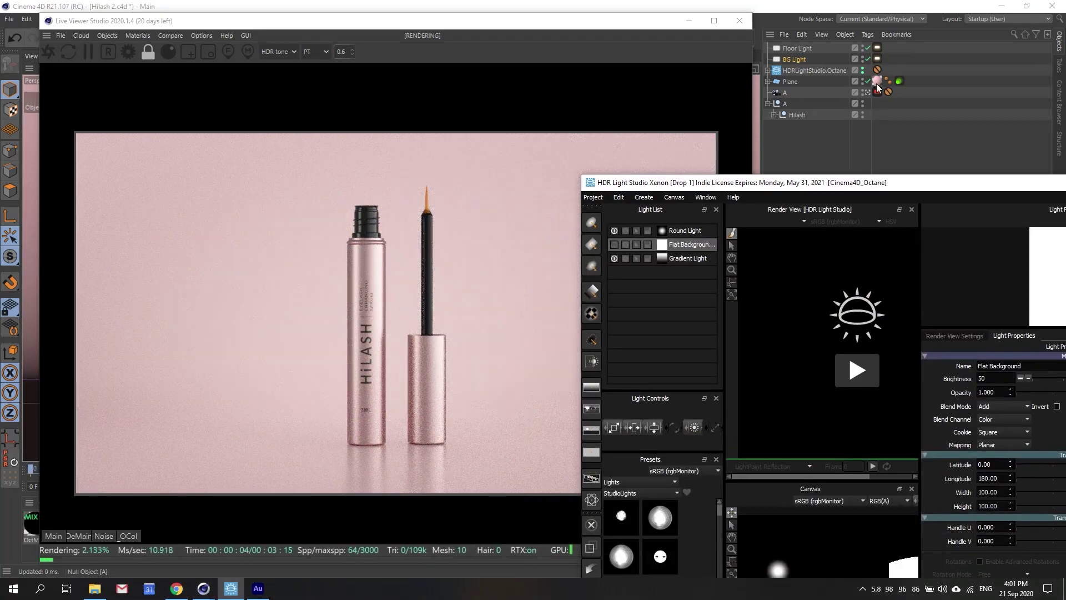
pyautogui.click(868, 49)
pyautogui.click(868, 59)
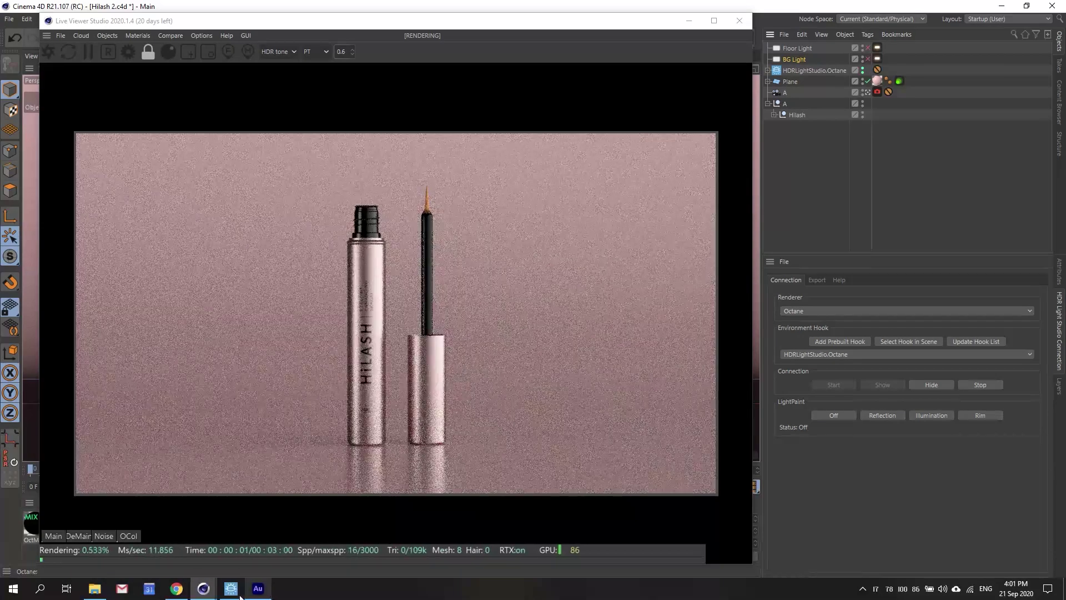
# Return to HDR Light Studio, turn the Flat Background light back on, and clear the window from the live render
pyautogui.click(233, 590)
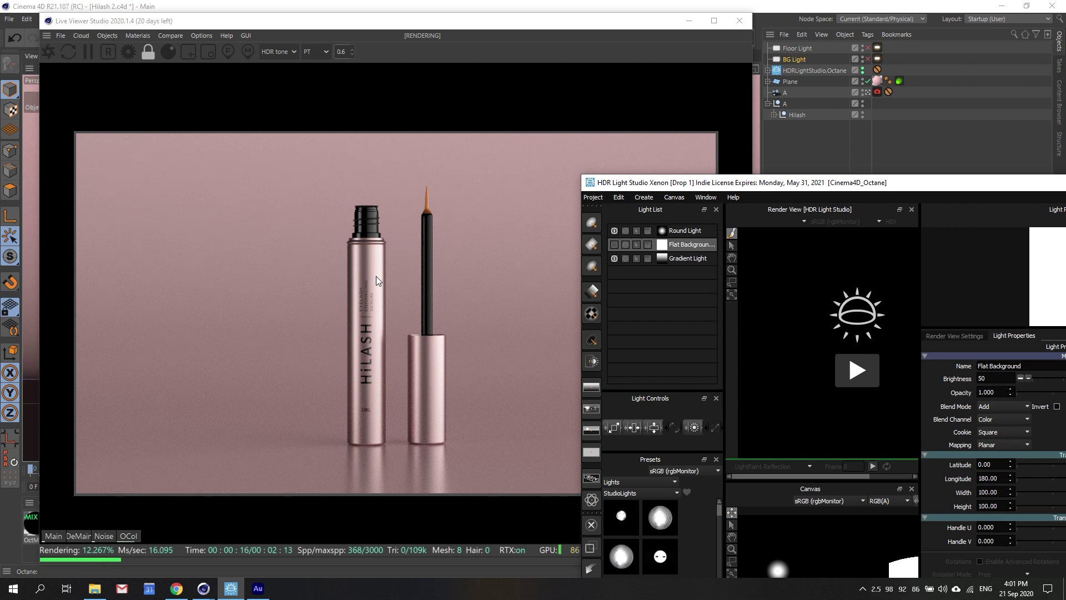
pyautogui.click(613, 245)
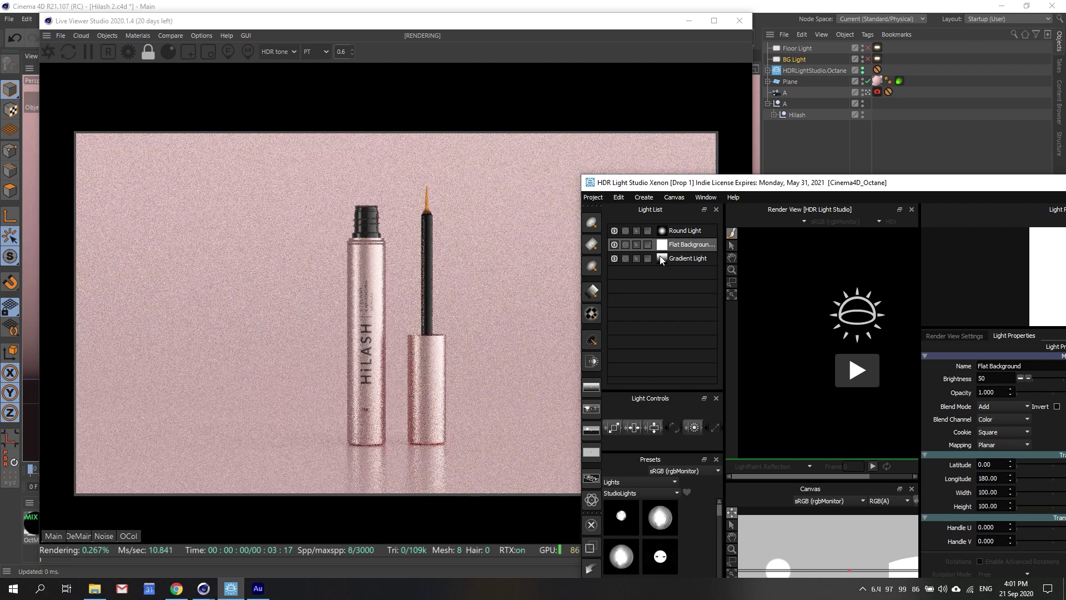
pyautogui.moveTo(996, 379); pyautogui.dragTo(962, 367)
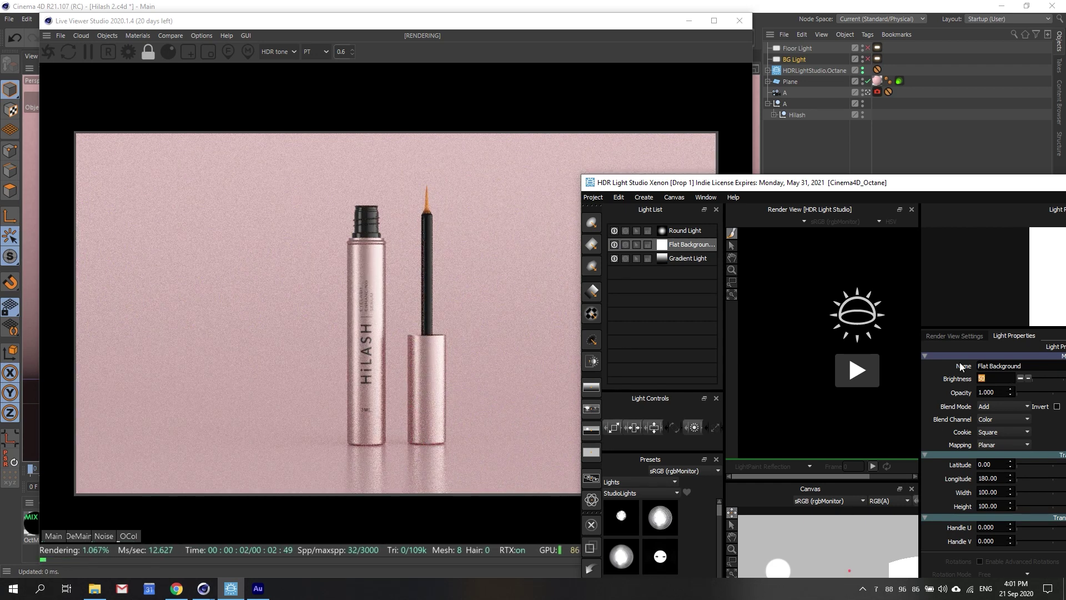
pyautogui.moveTo(772, 187); pyautogui.dragTo(900, 186)
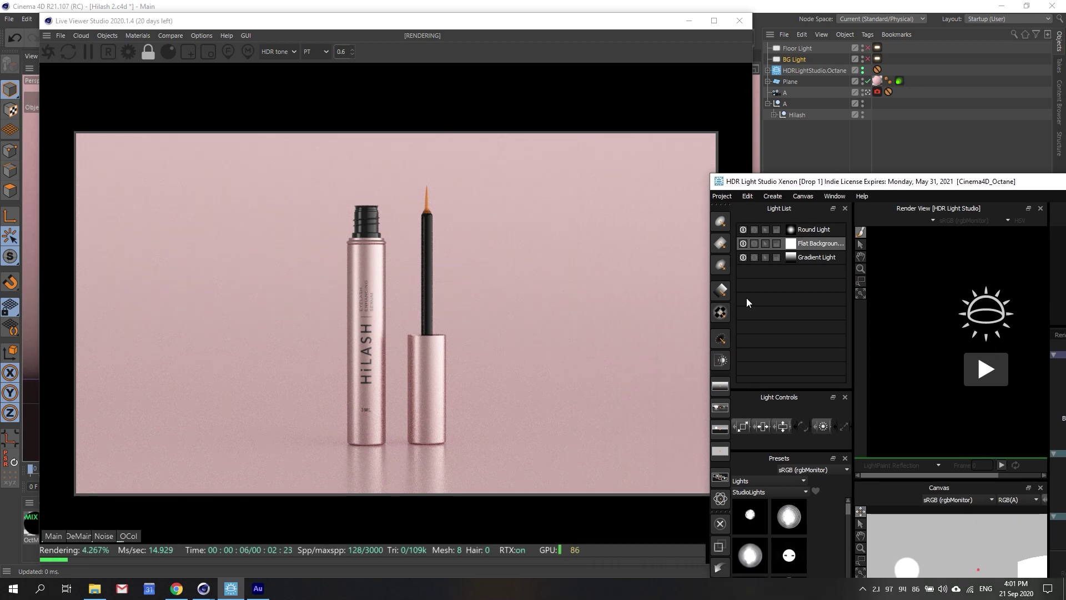
pyautogui.moveTo(1016, 177); pyautogui.dragTo(536, 126)
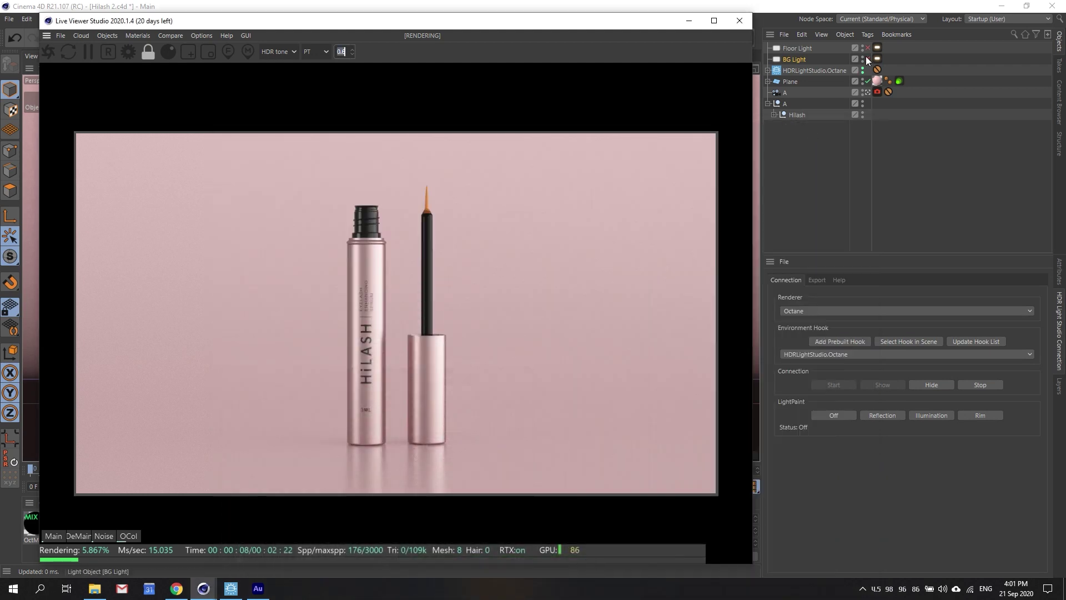
# Re-enable the BG Light first and the Floor Light second, checking the live render between them
pyautogui.click(868, 58)
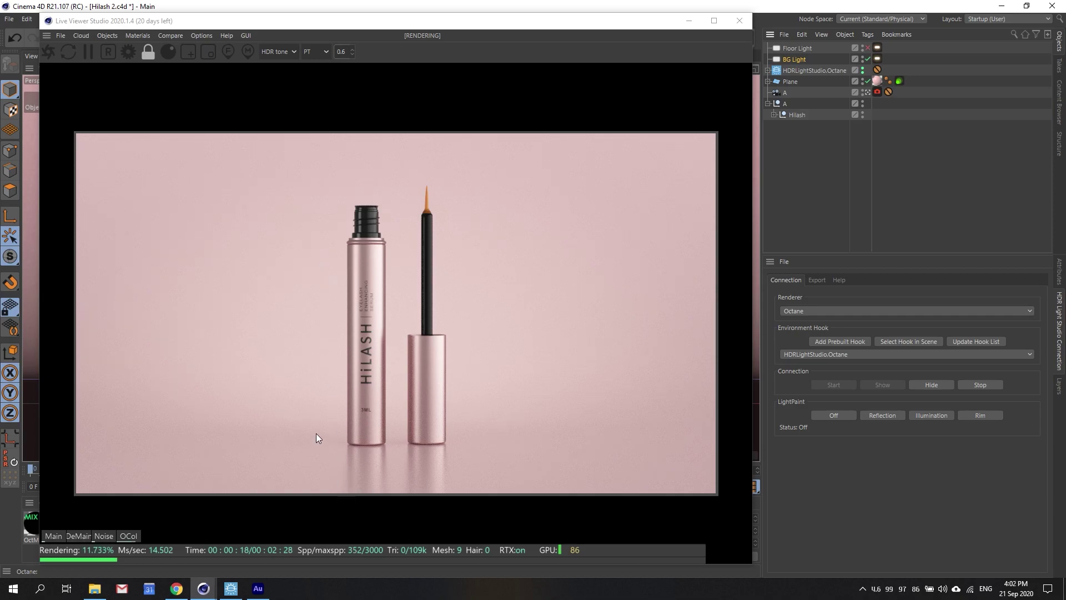
pyautogui.click(868, 47)
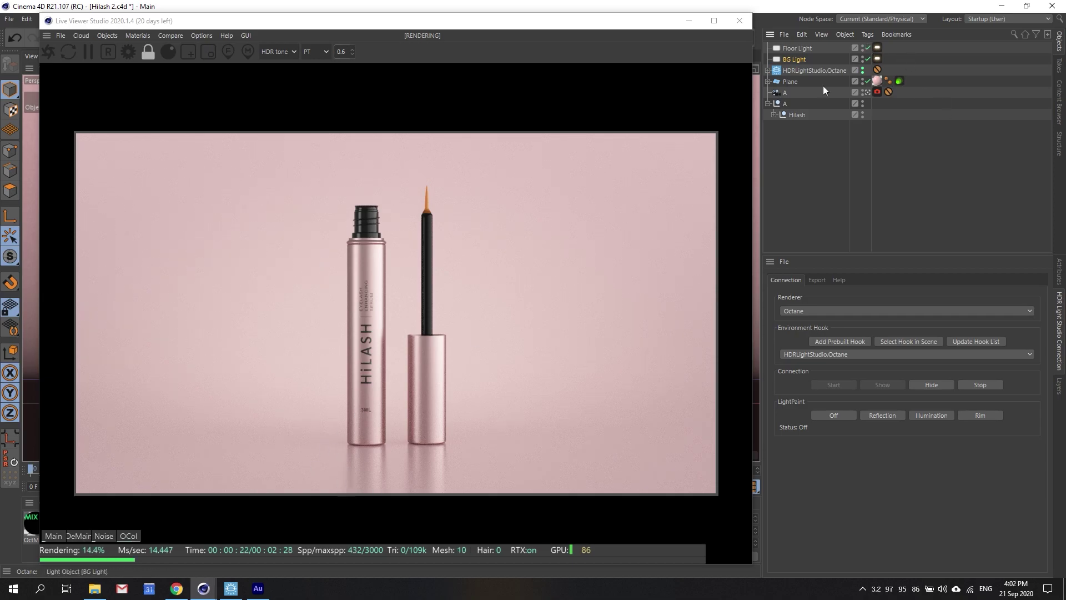